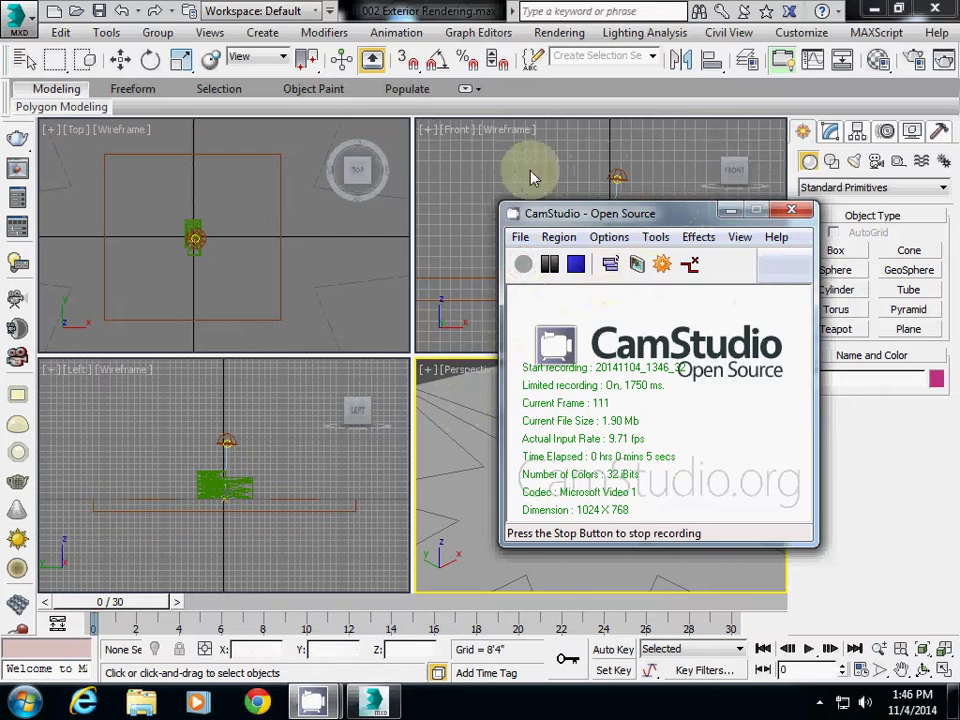
Step: Make the Front viewport the active view for rendering
click(590, 270)
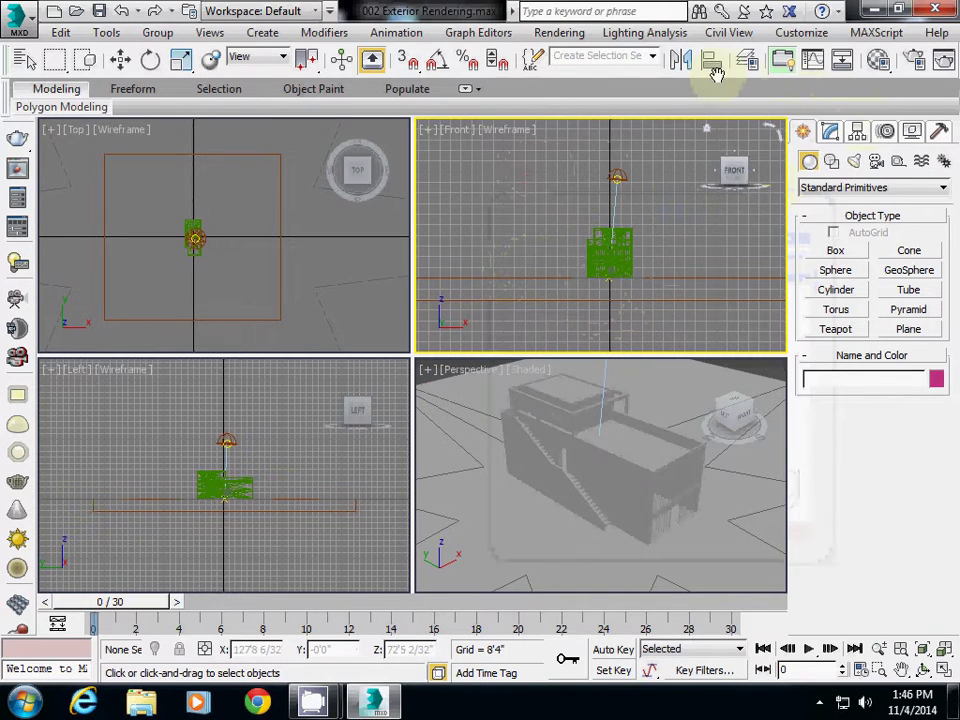
Step: Run a quick V-Ray test render of the front view, then close the render and progress windows
click(882, 62)
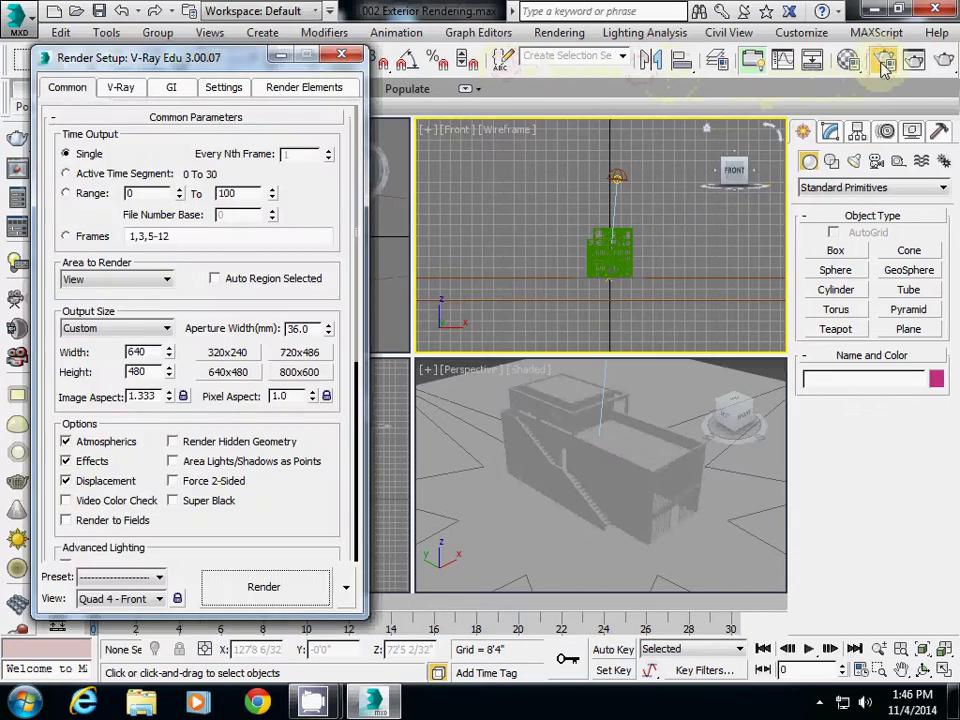
scroll(279, 489, down, 3)
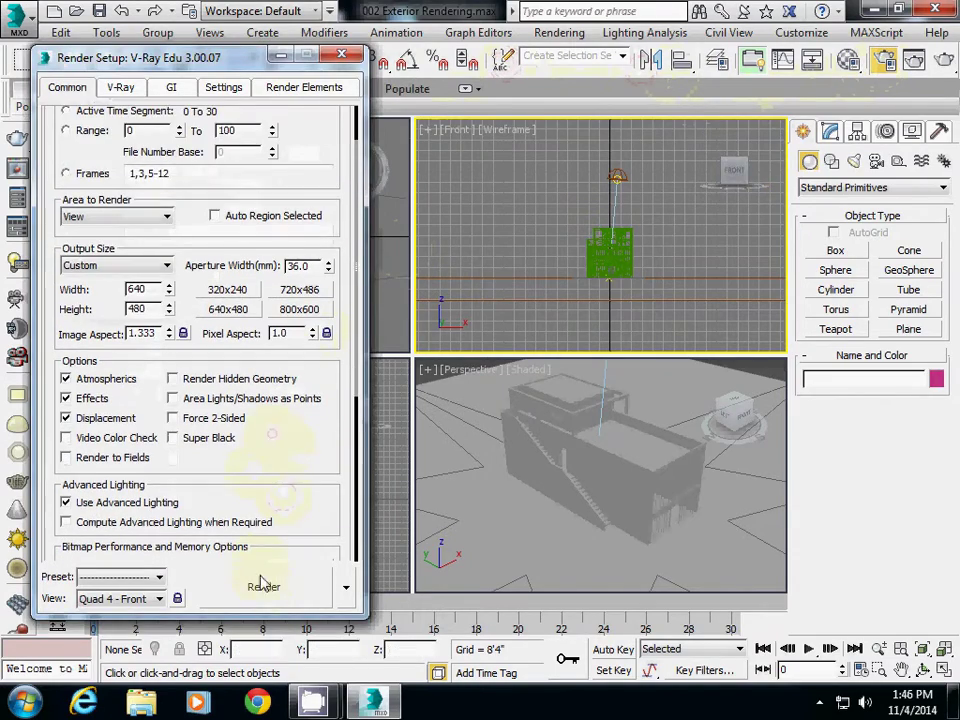
click(263, 588)
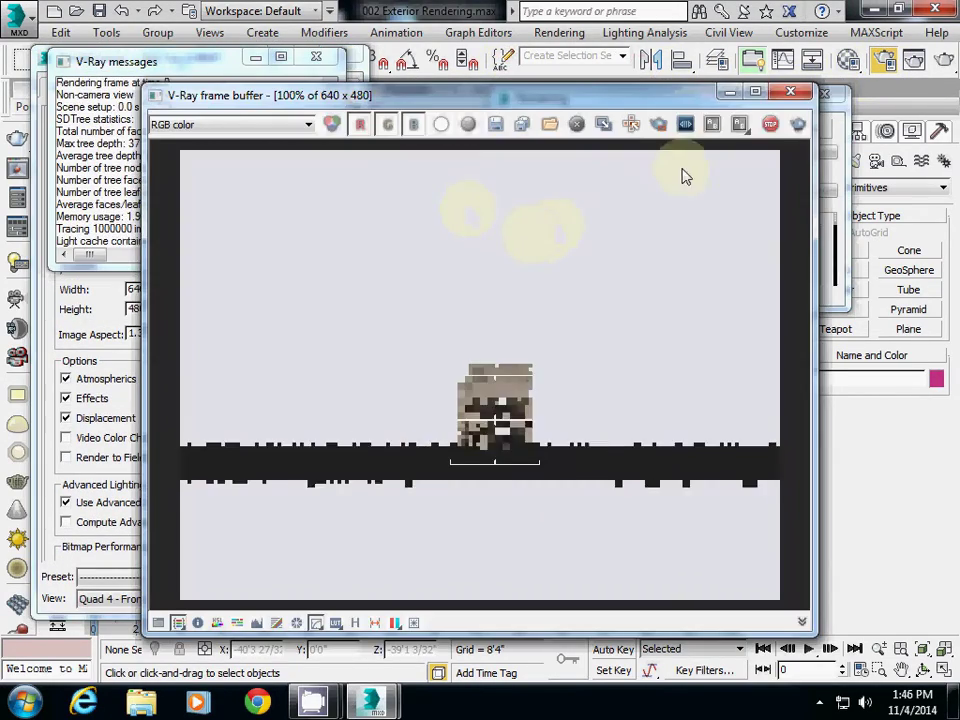
click(790, 91)
click(814, 99)
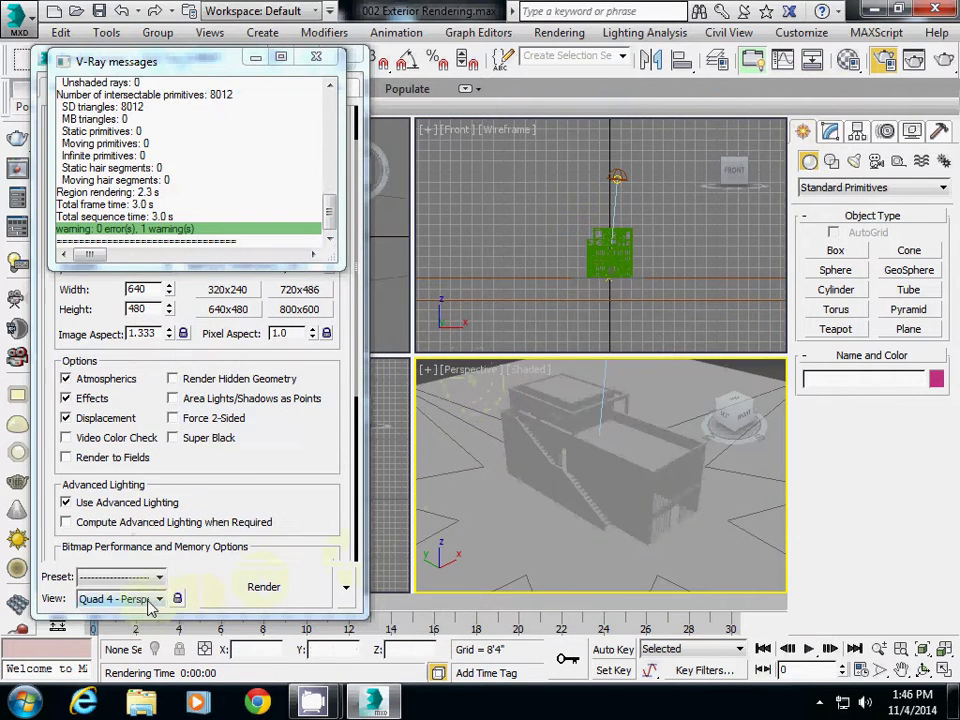
Step: Lock rendering to the Quad 4 Perspective view and test-render the untextured house
click(155, 599)
click(140, 652)
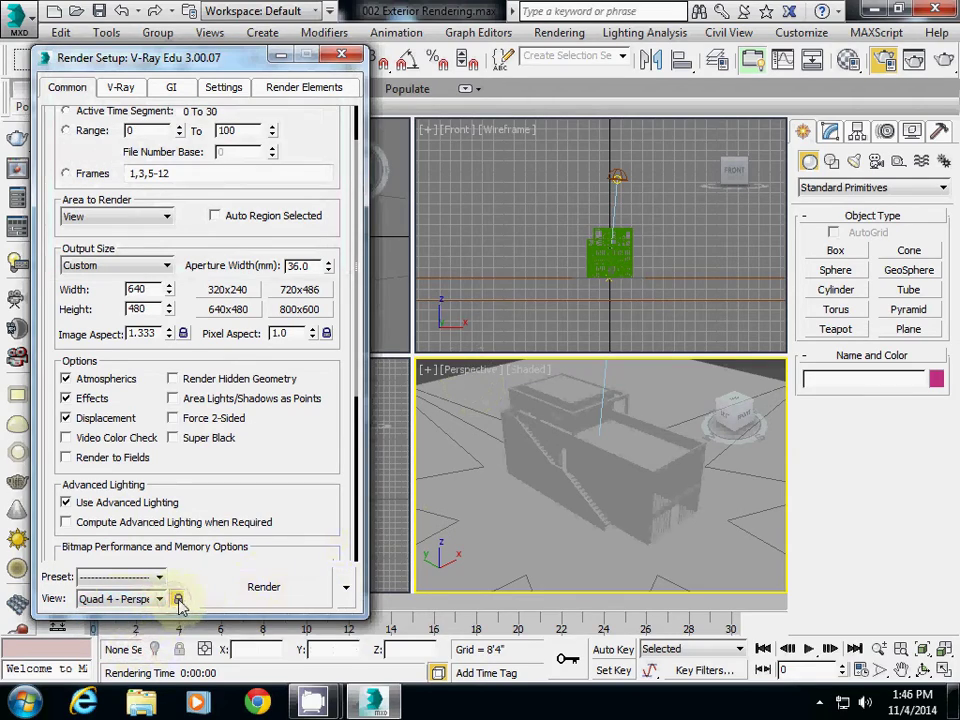
click(277, 597)
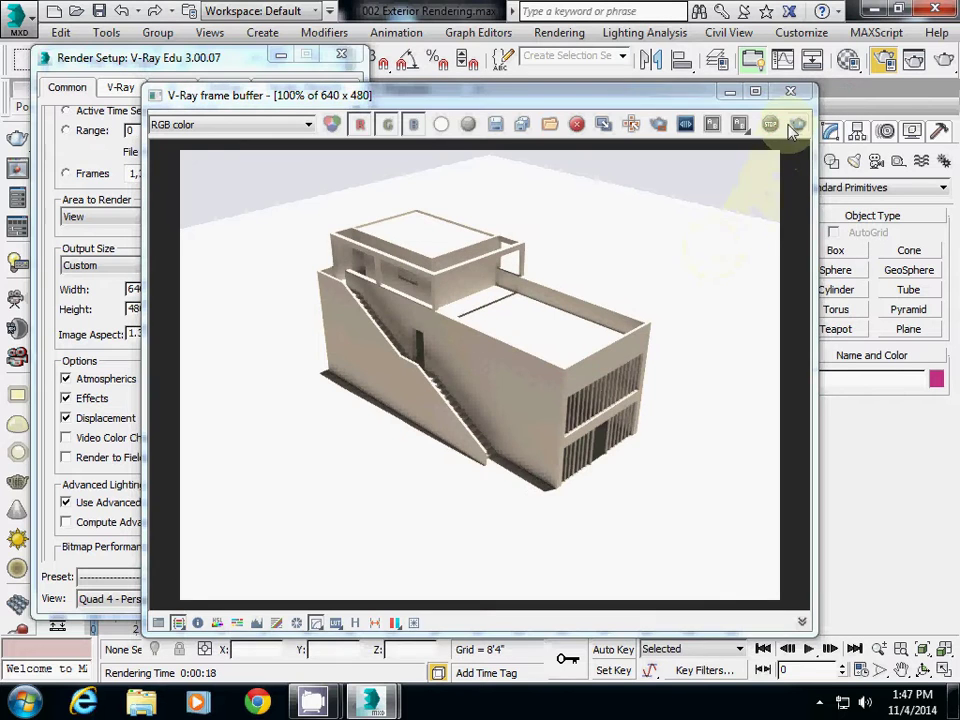
click(790, 91)
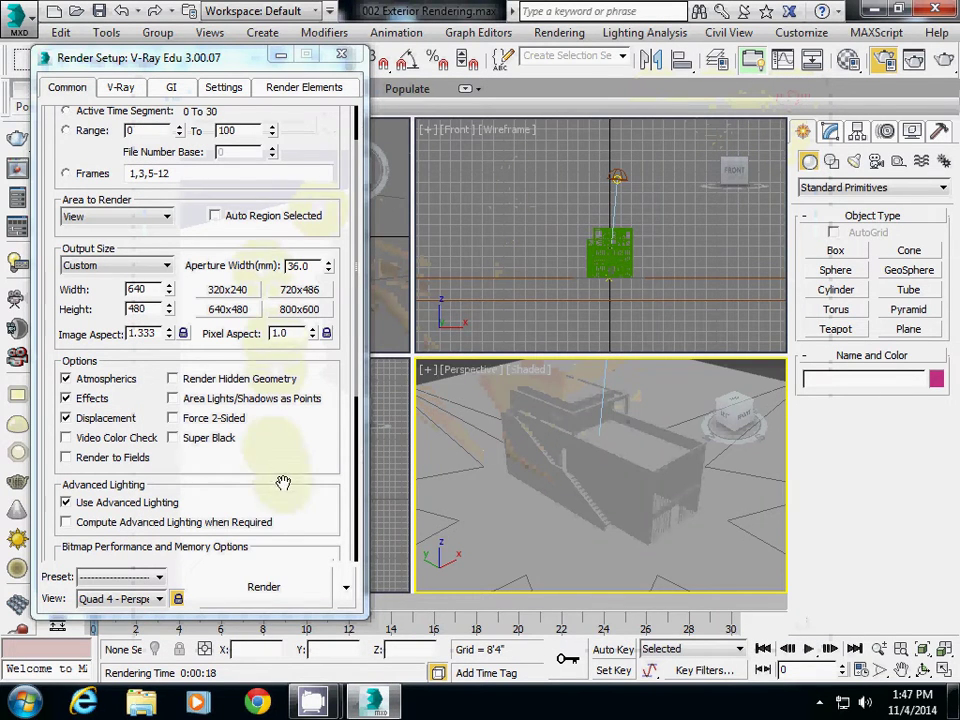
scroll(249, 480, down, 3)
scroll(241, 460, down, 2)
scroll(241, 460, down, 1)
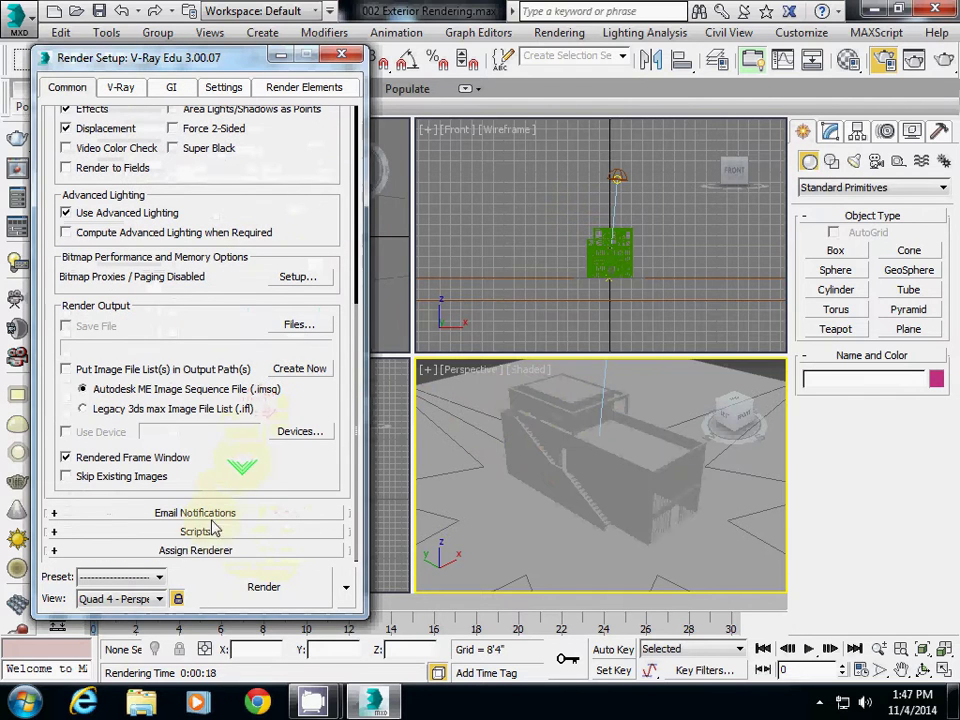
Step: Review the available renderers and keep V-Ray Edu 3.00.07 as the production renderer
click(341, 54)
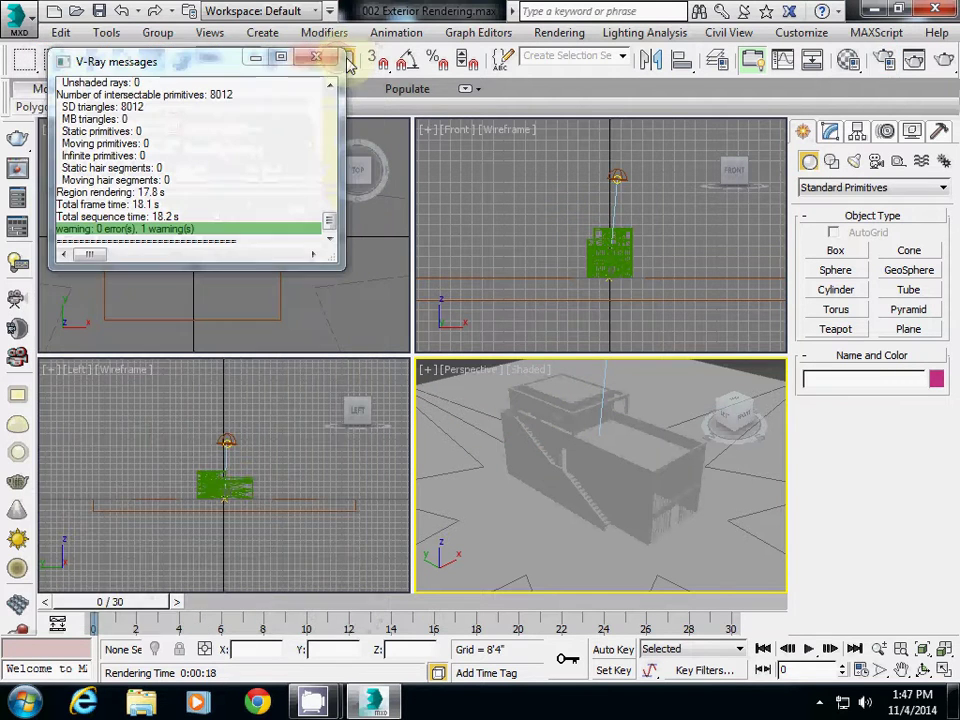
click(885, 62)
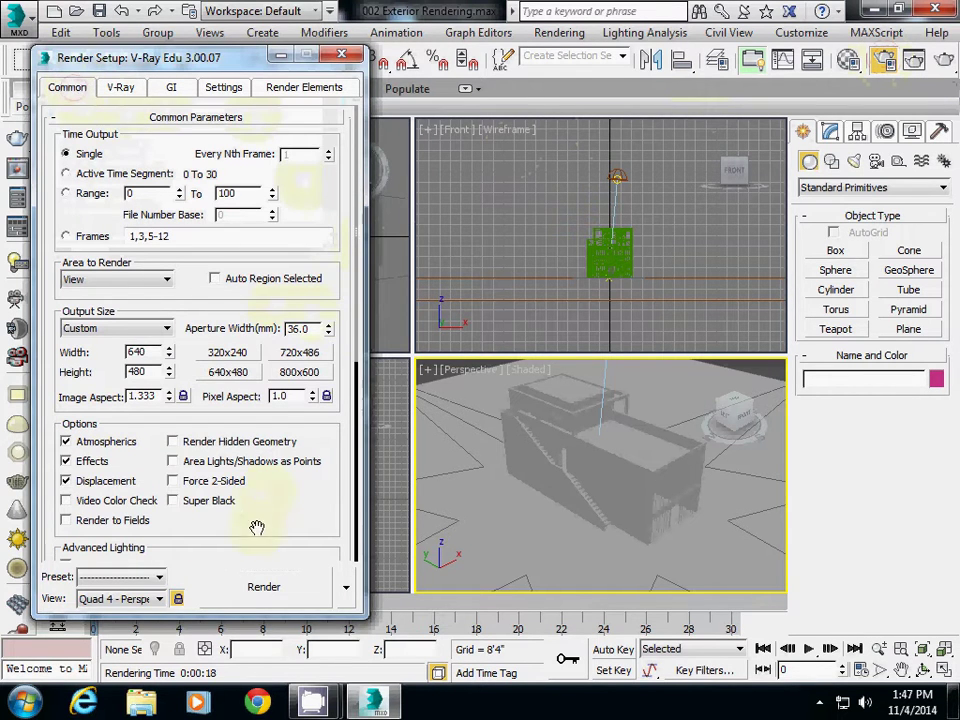
scroll(257, 461, down, 3)
scroll(257, 454, down, 4)
click(207, 549)
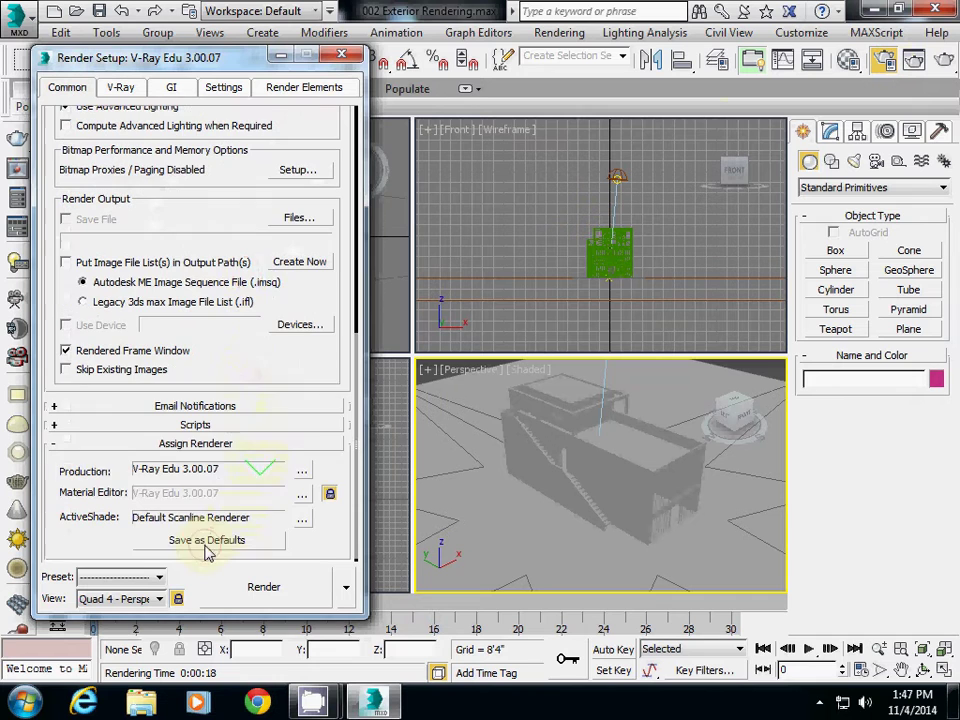
click(302, 477)
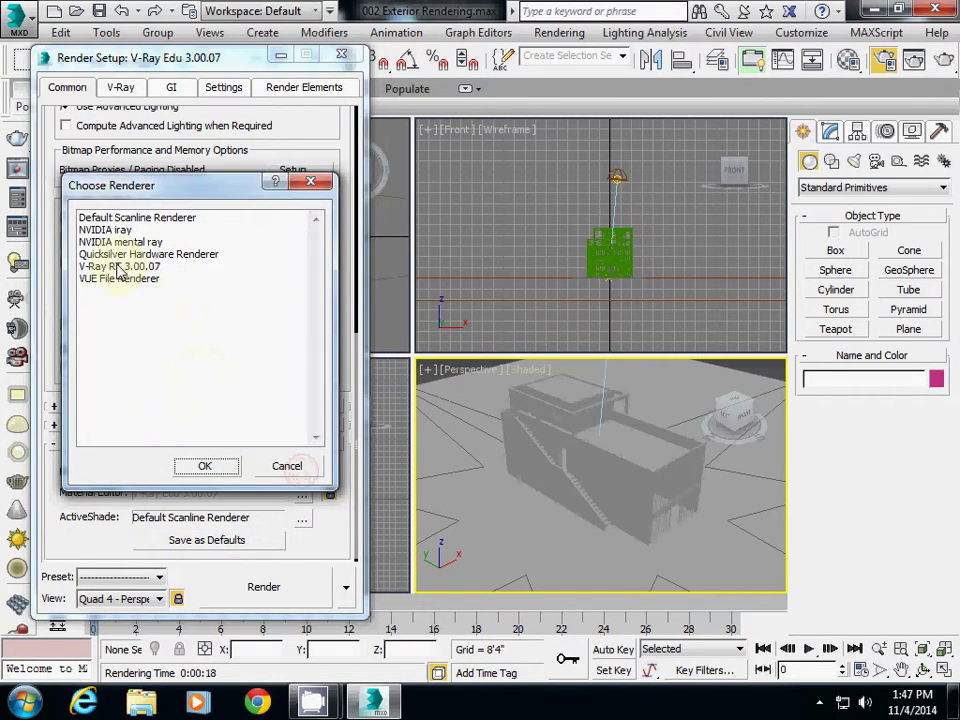
click(287, 467)
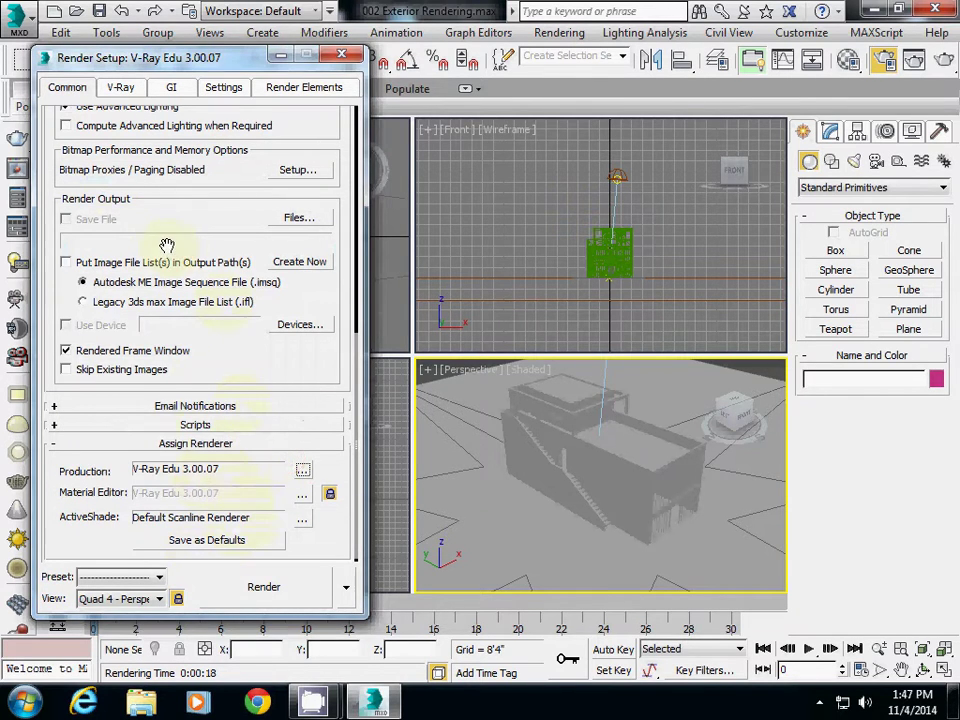
Step: Set the secondary GI engine to Light cache after briefly trying Brute force
click(172, 89)
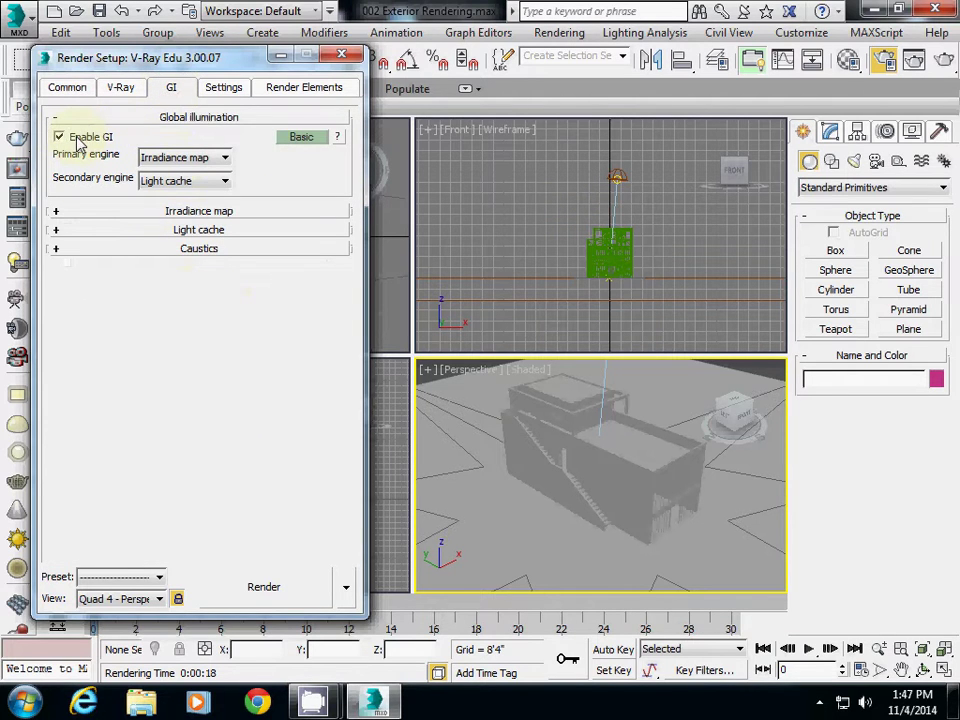
click(200, 183)
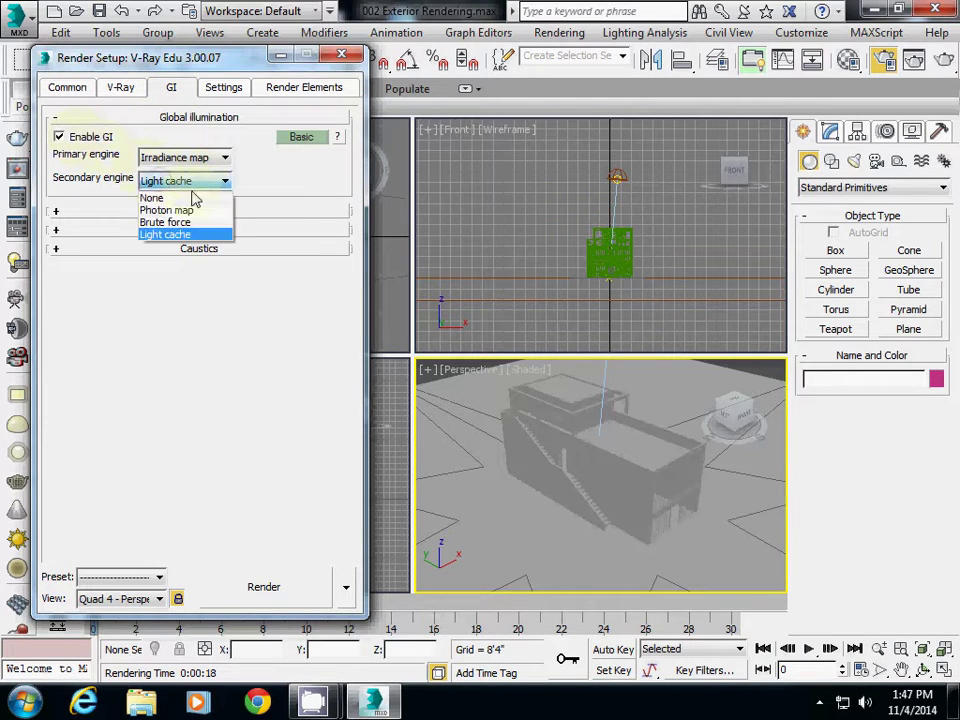
click(172, 222)
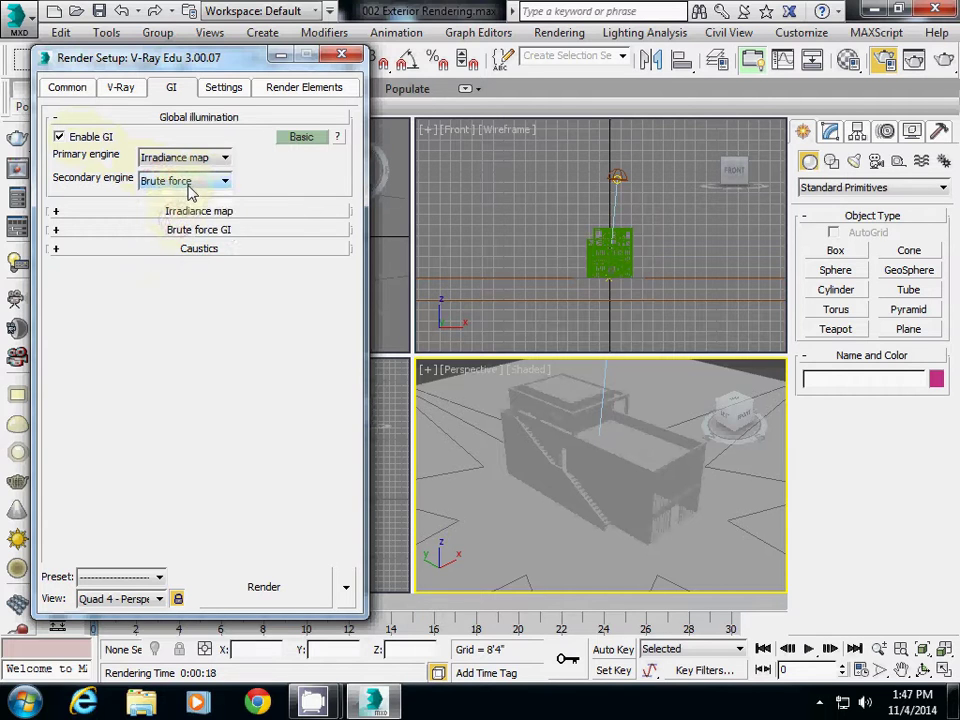
click(190, 190)
click(186, 236)
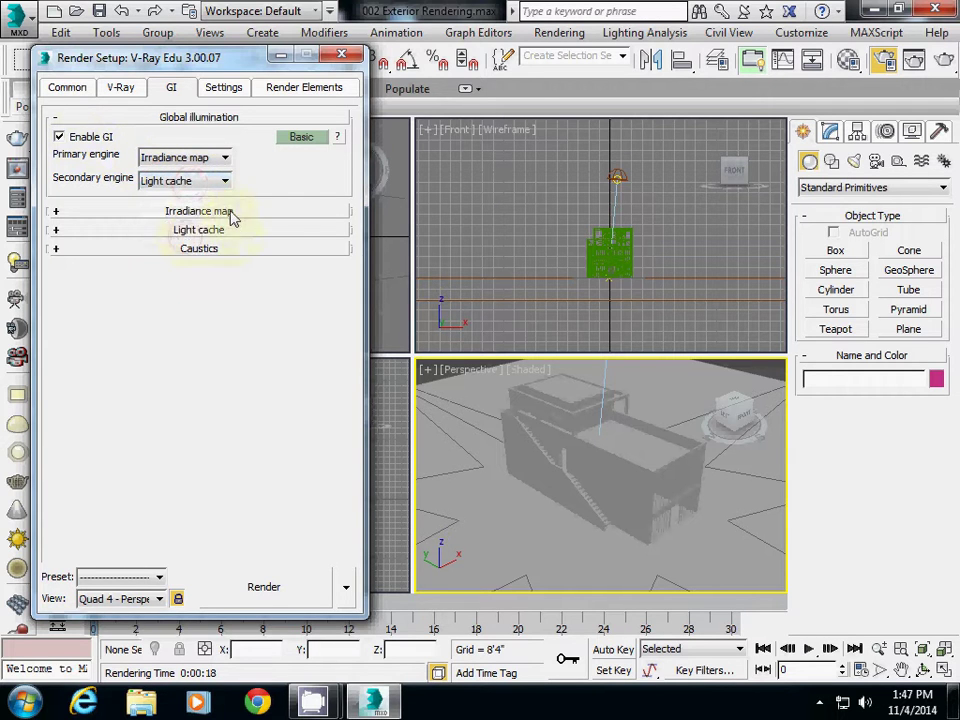
Step: Set the Irradiance map preset to Very low and expand the Light cache settings
click(231, 213)
click(205, 234)
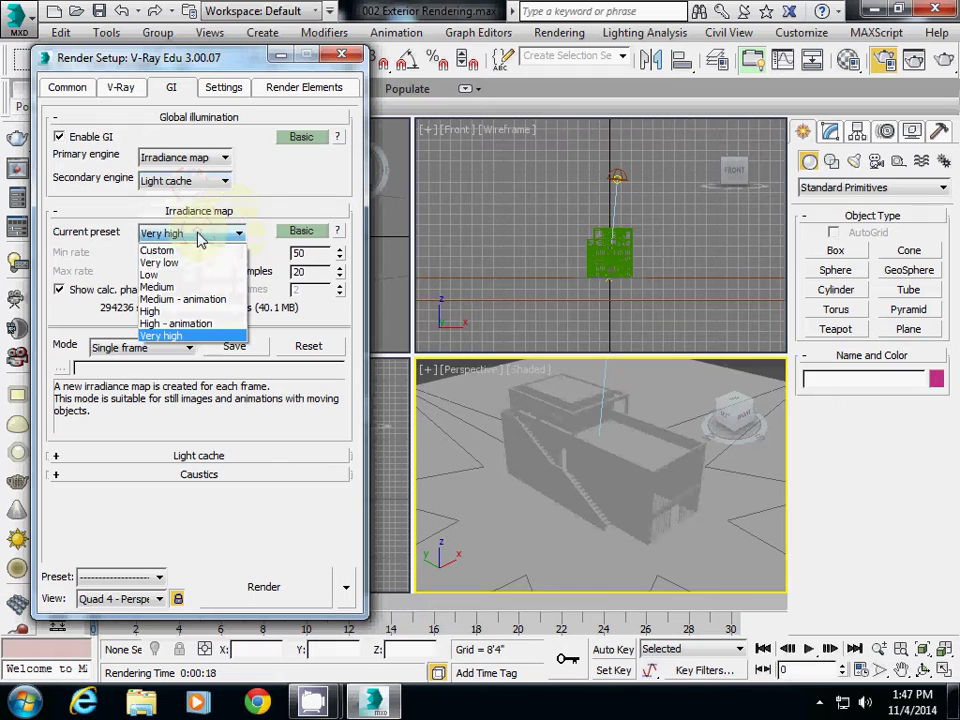
click(197, 264)
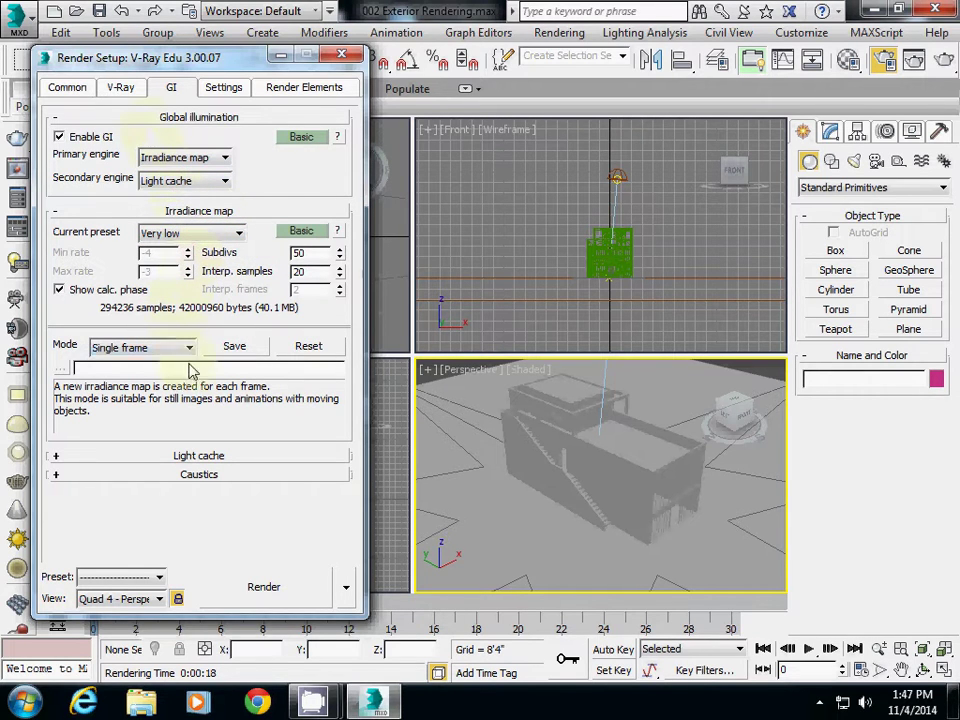
click(205, 455)
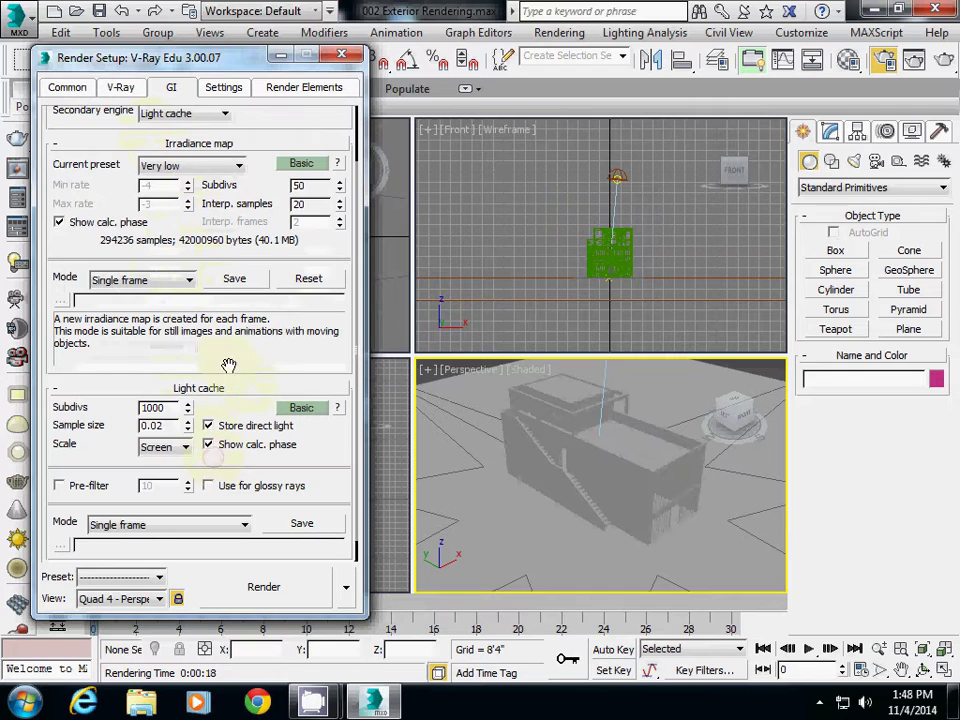
click(120, 87)
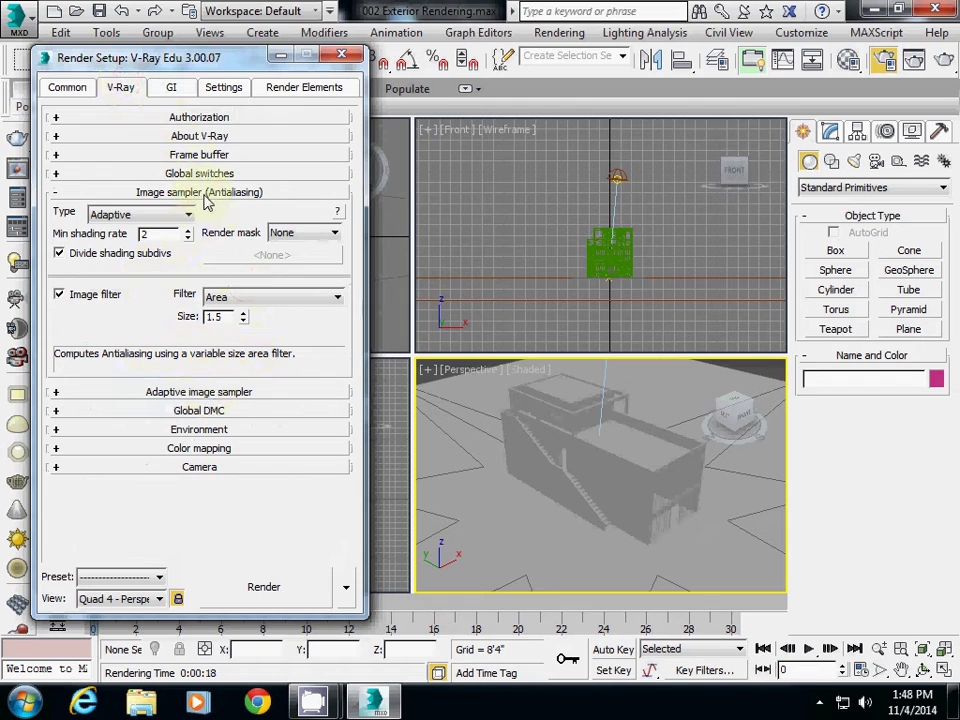
Step: Keep the image sampler on Adaptive and expand the V-Ray Environment rollout
click(148, 214)
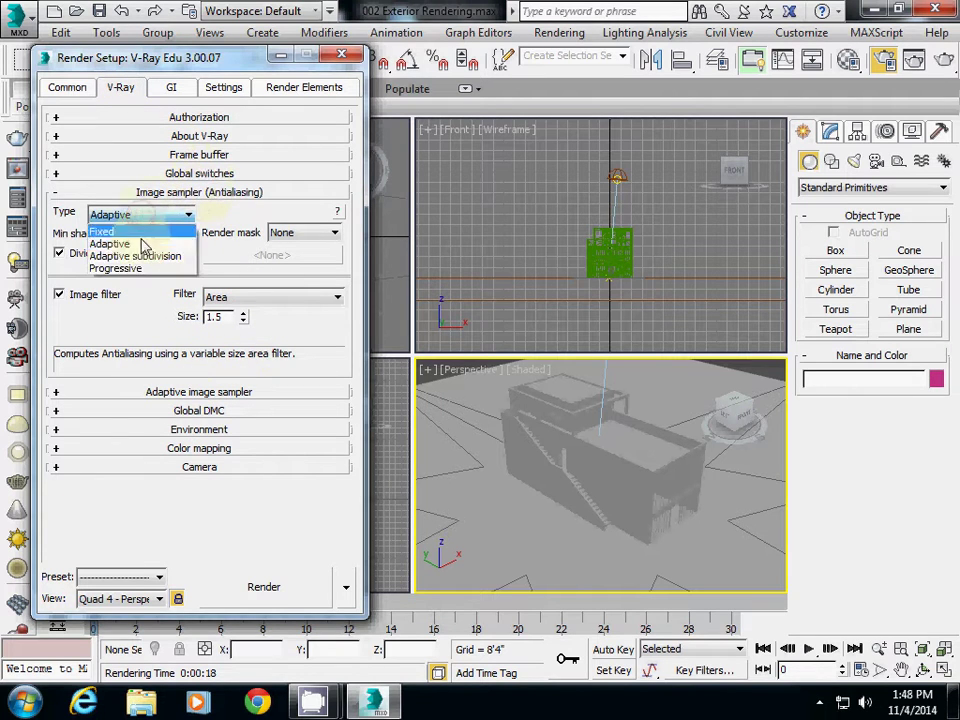
click(143, 255)
click(148, 214)
click(115, 241)
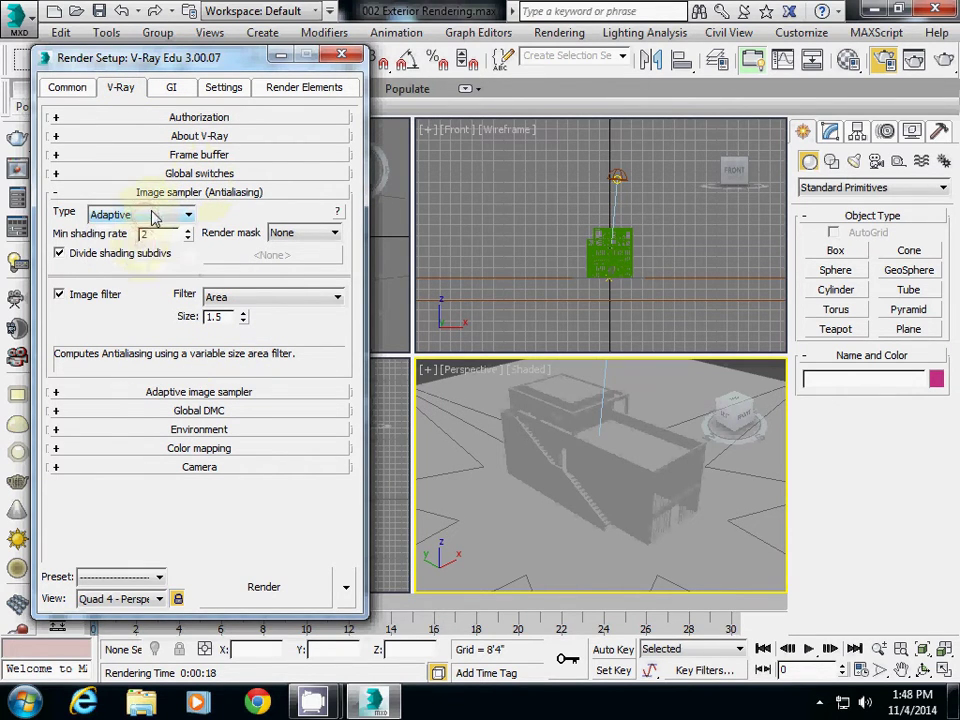
click(215, 430)
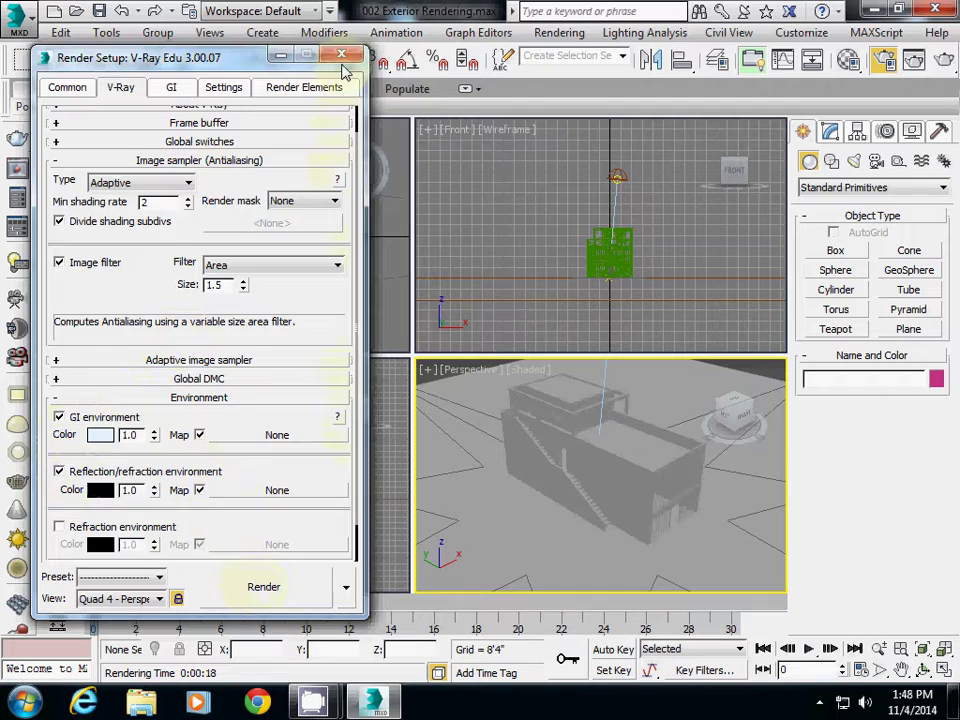
Step: Close Render Setup and open the Environment and Effects window
click(280, 55)
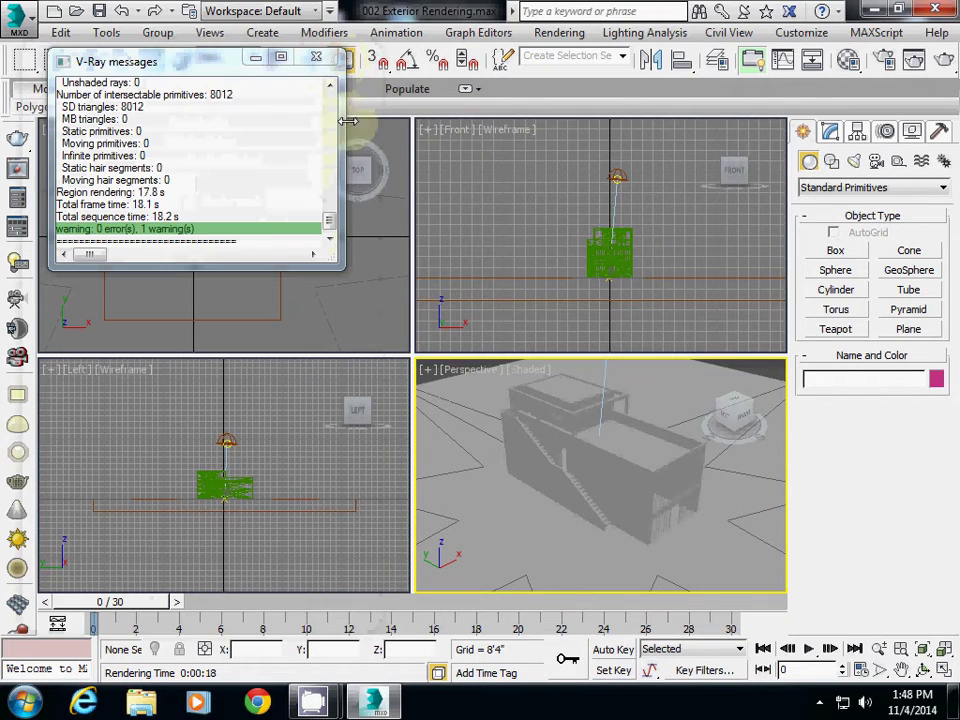
click(562, 34)
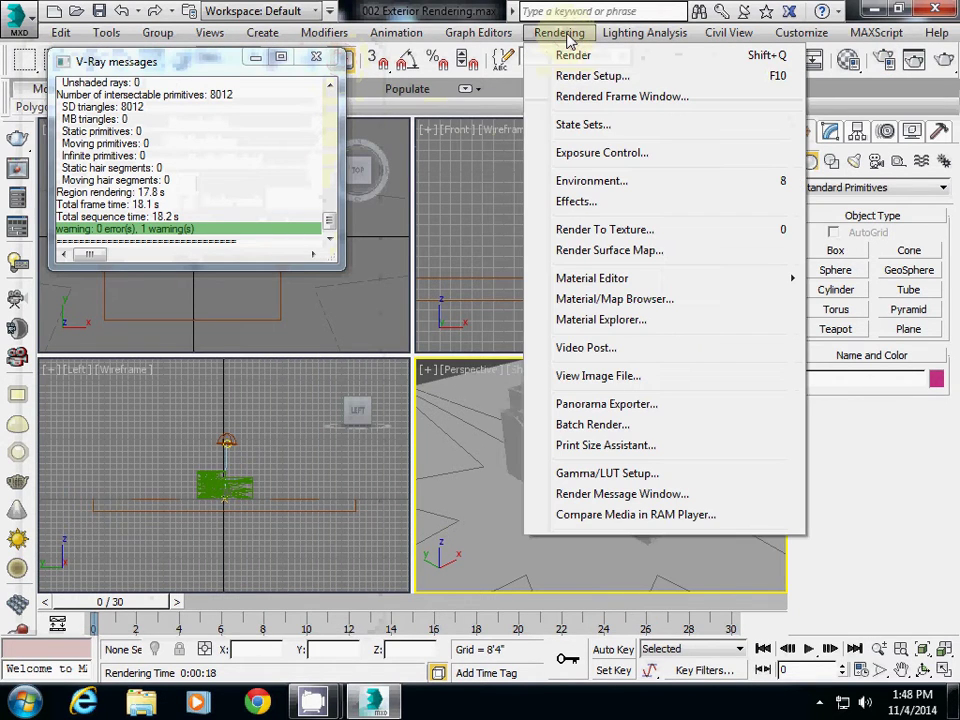
click(604, 188)
drag(169, 64, 191, 34)
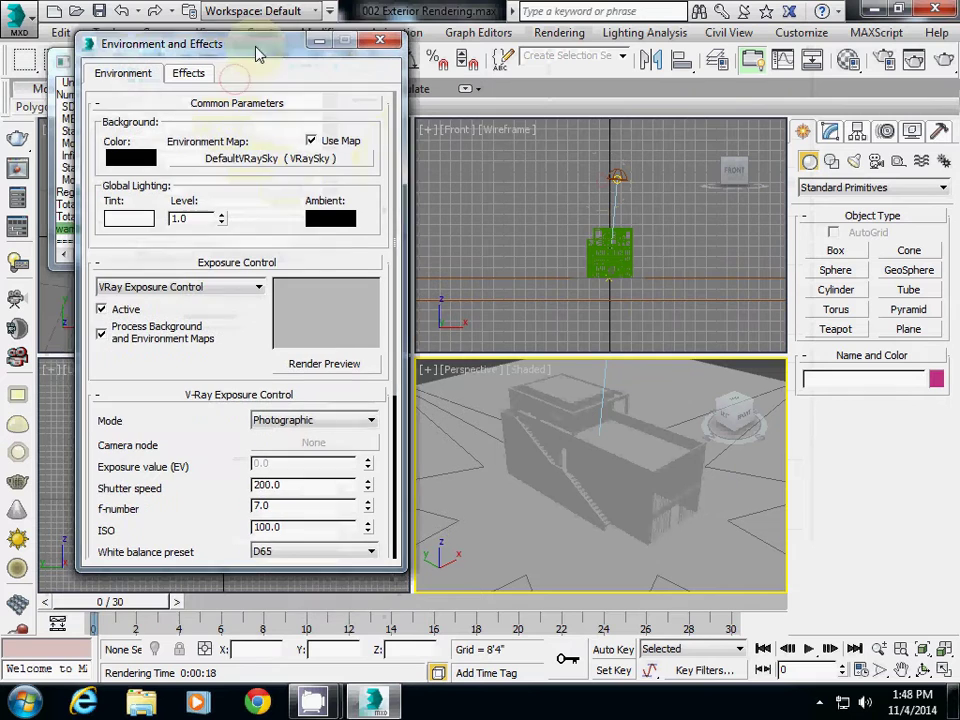
Step: Browse the V-Ray maps for the environment map, keeping DefaultVRaySky
click(256, 167)
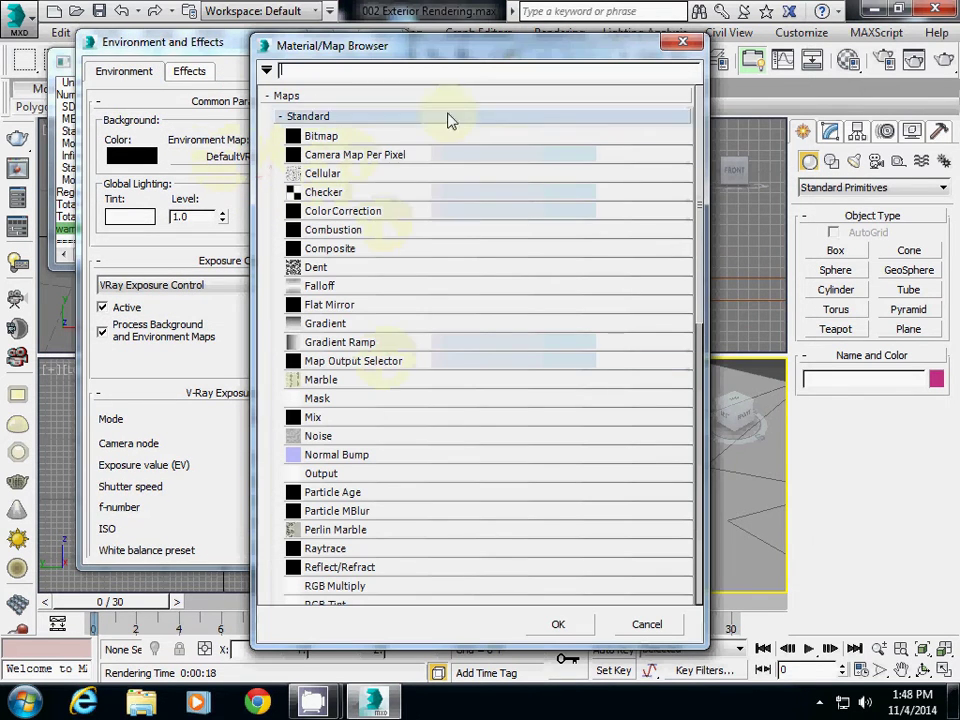
key(Escape)
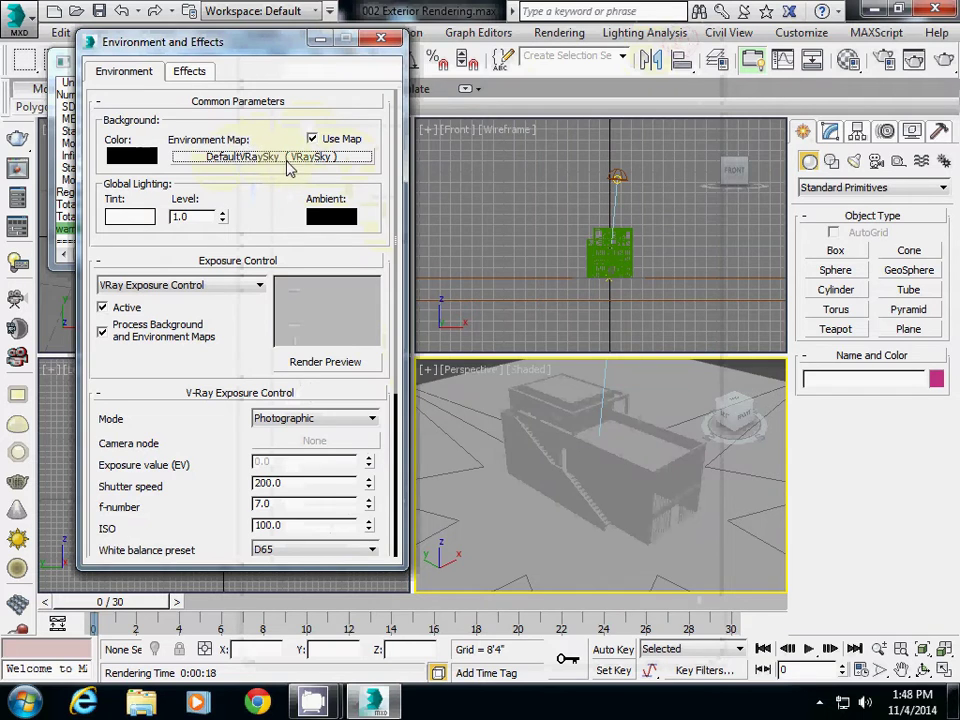
click(296, 163)
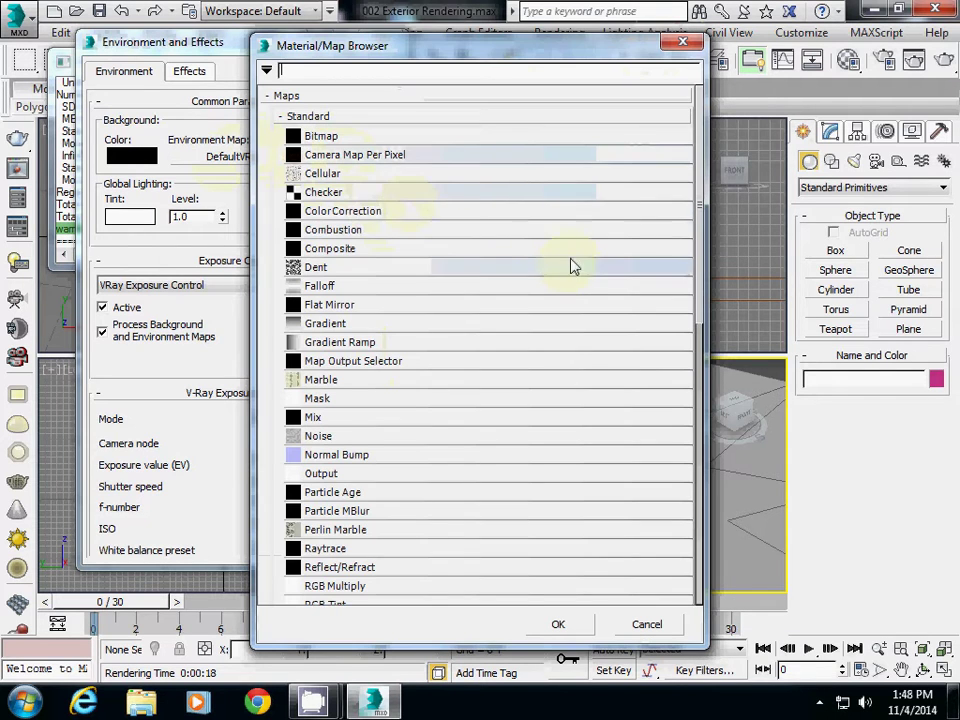
click(293, 116)
click(303, 141)
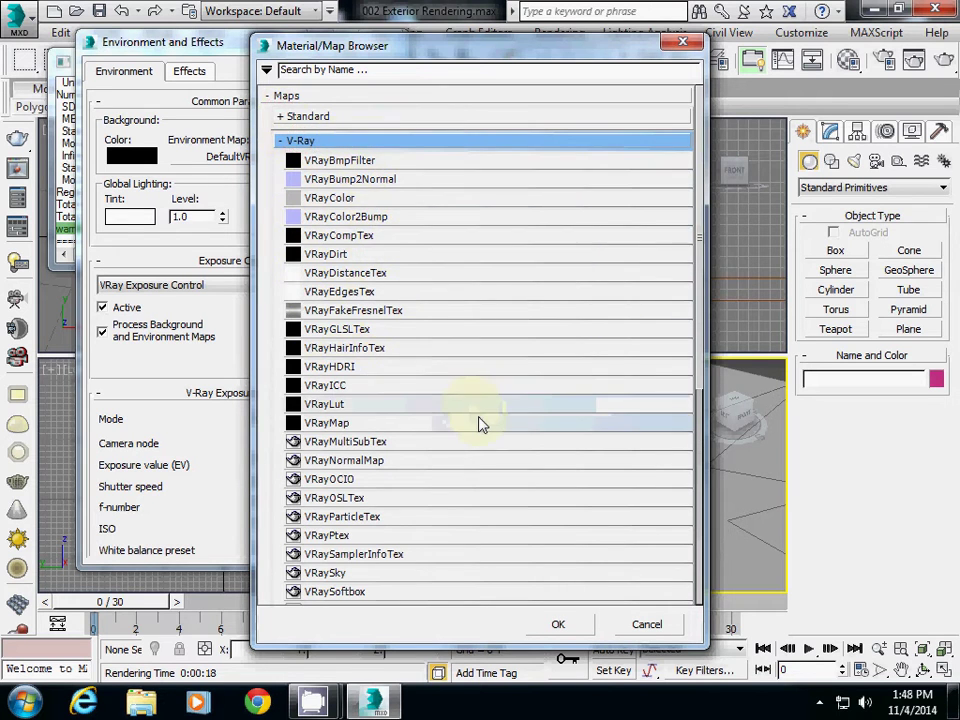
scroll(480, 424, down, 2)
scroll(480, 426, down, 1)
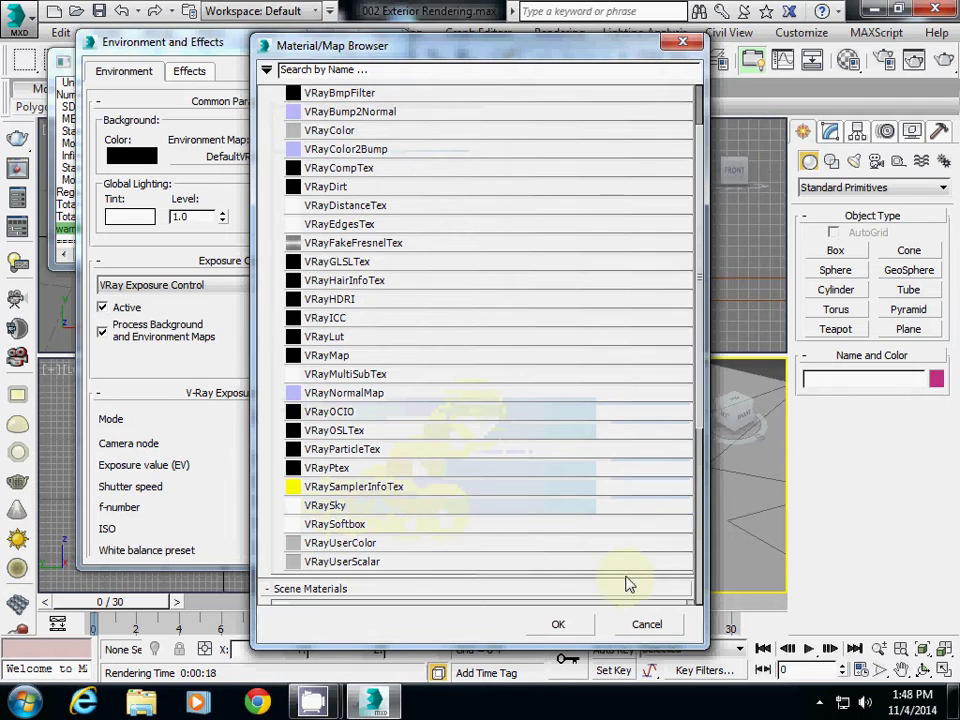
click(638, 624)
click(224, 362)
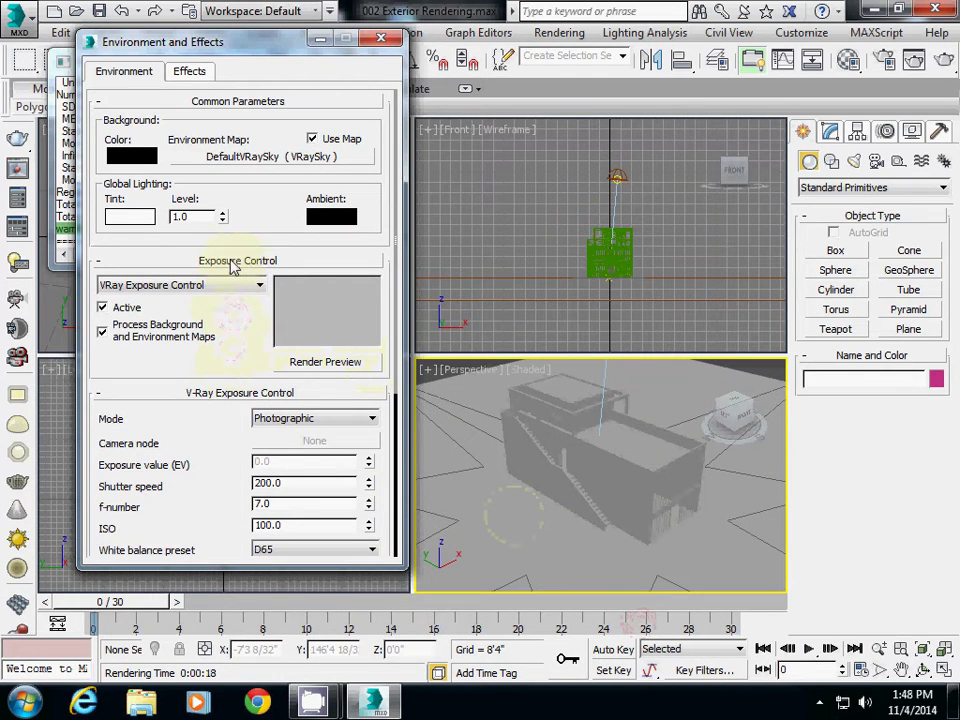
Step: Use VRay Exposure Control in Photographic mode, check the f-number, and render the house
click(200, 286)
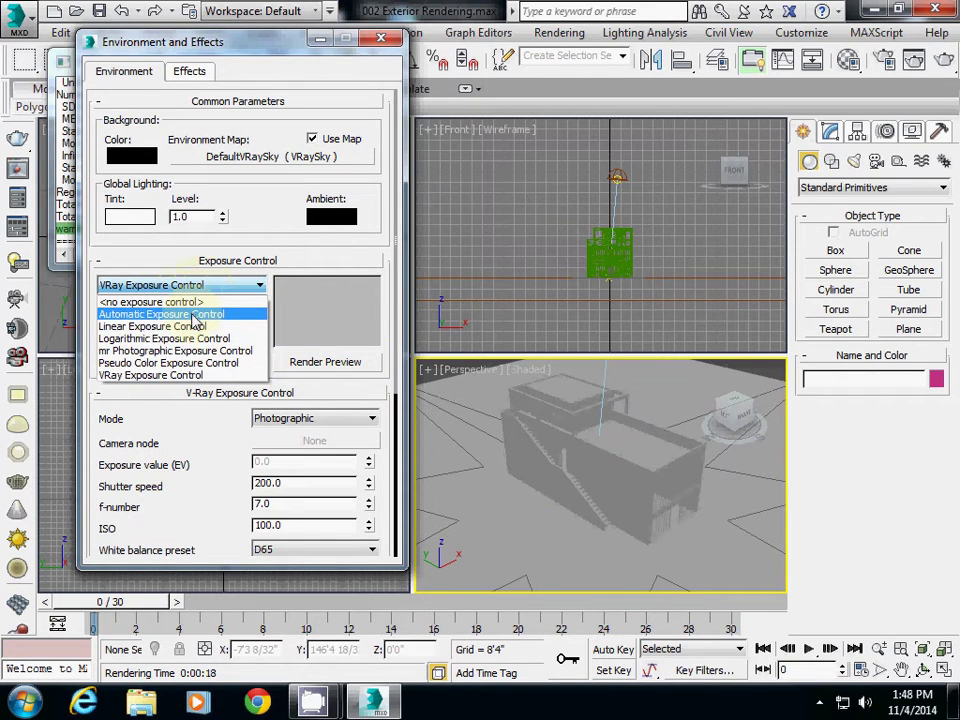
click(149, 377)
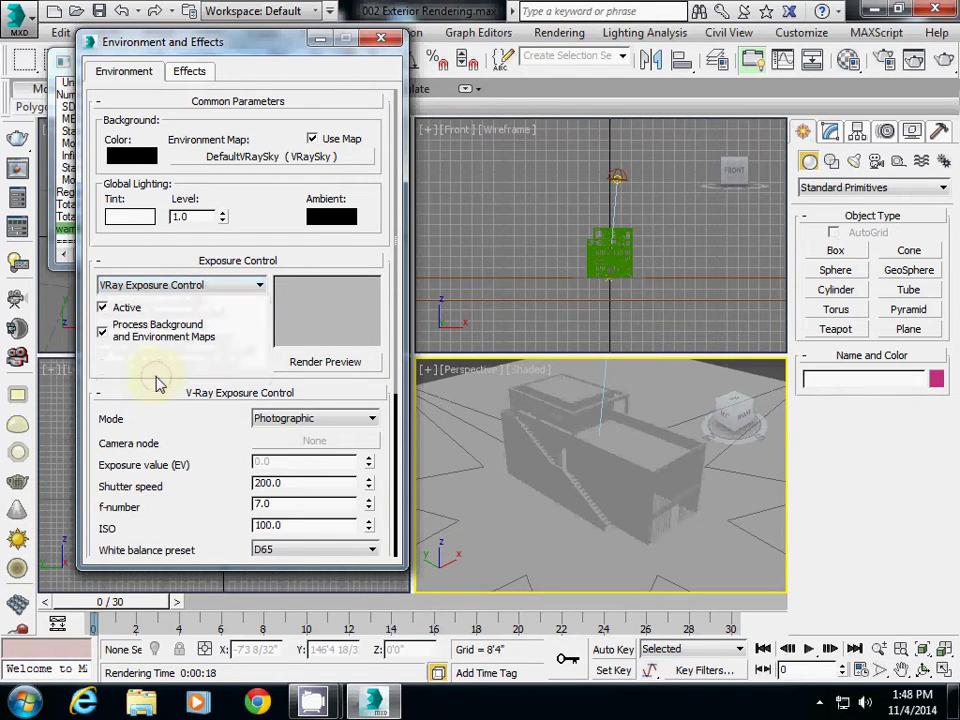
drag(221, 449, 240, 352)
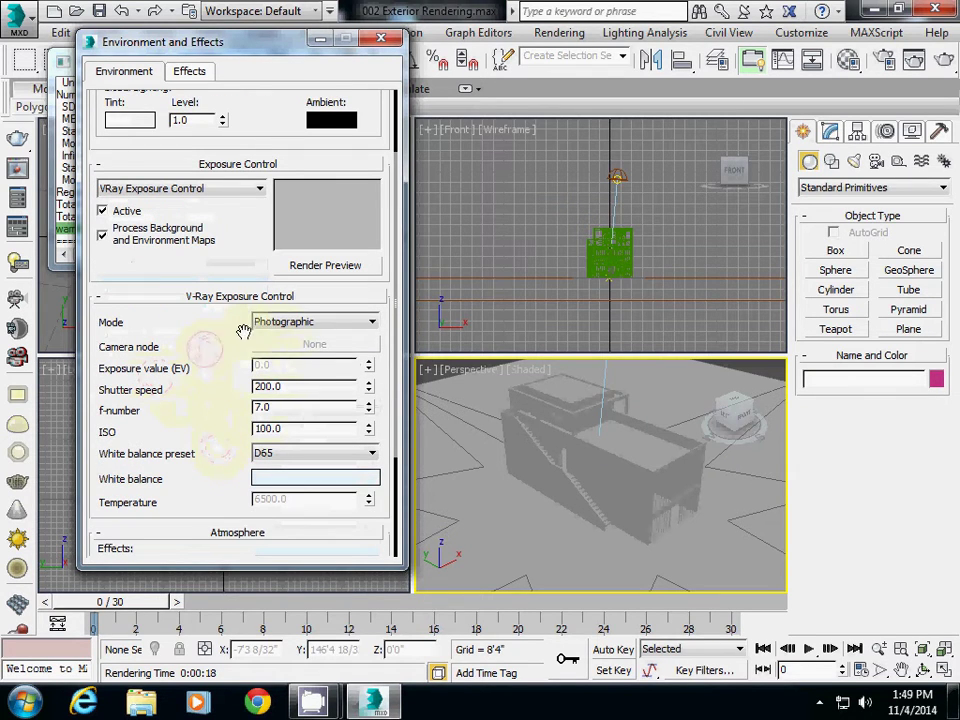
click(287, 324)
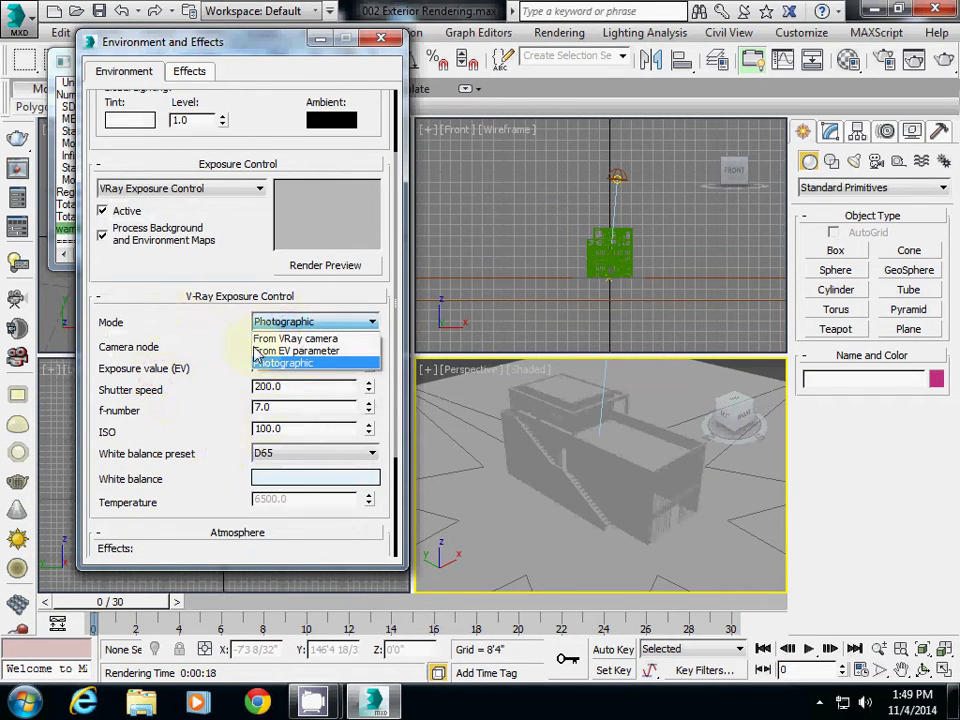
click(308, 363)
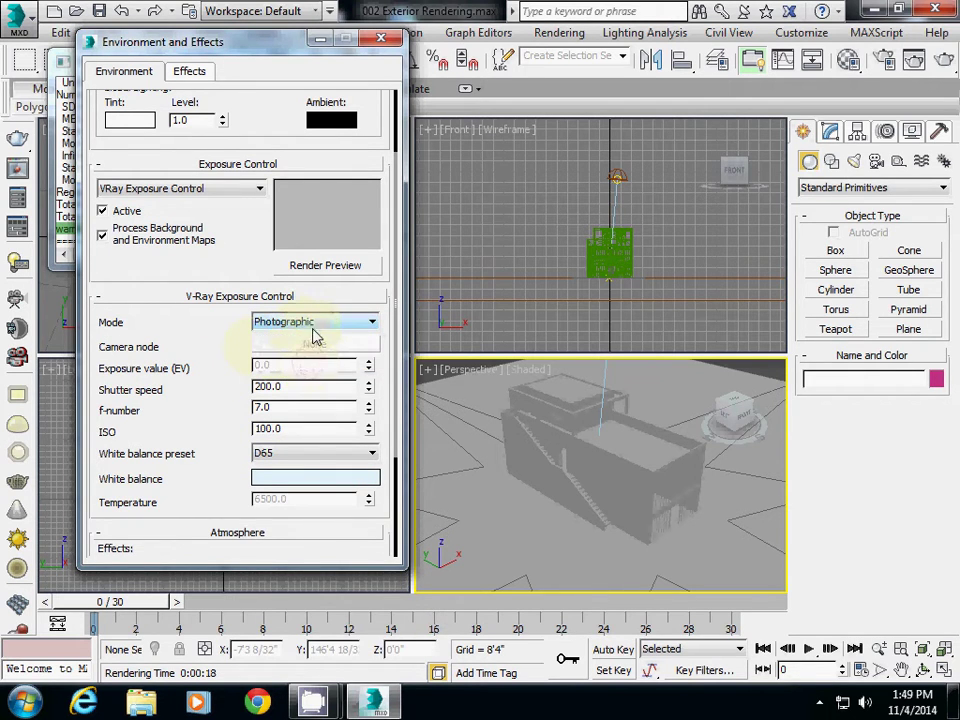
double_click(284, 408)
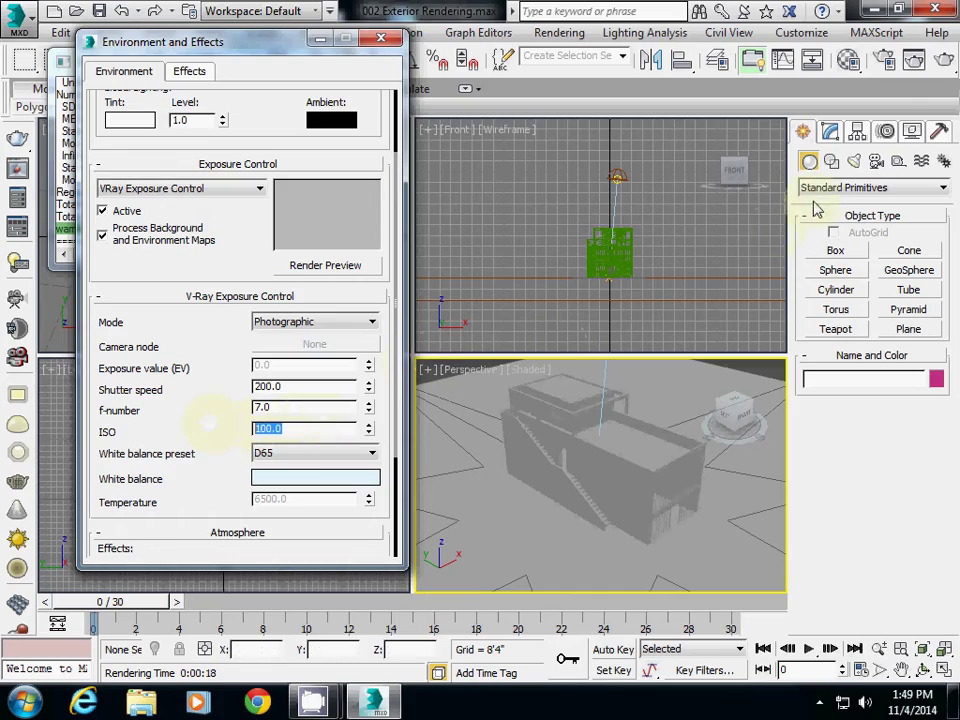
click(943, 62)
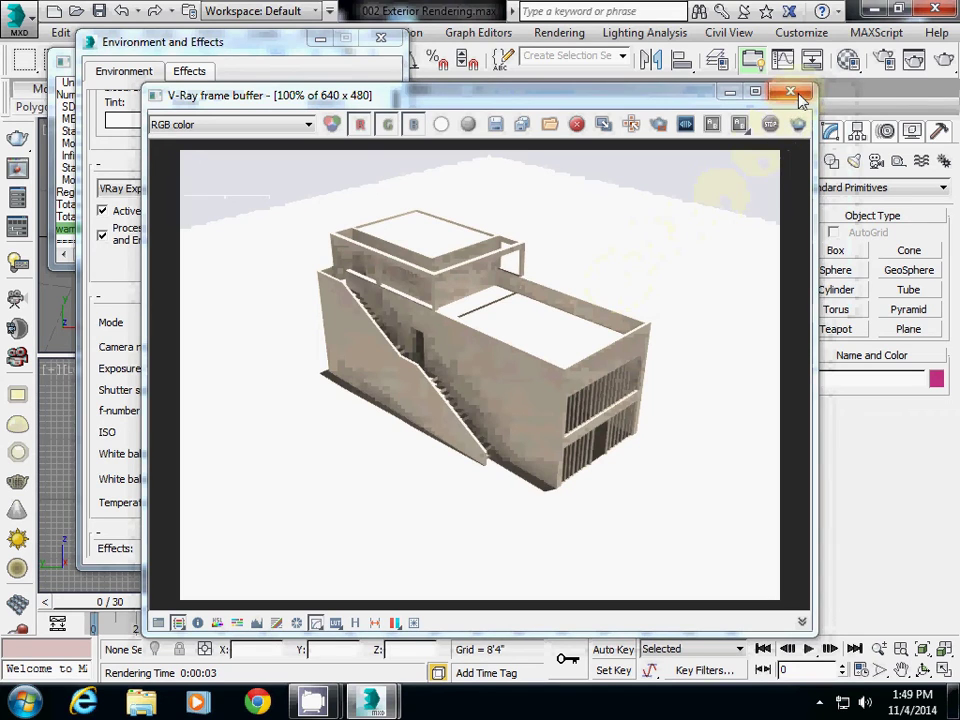
Step: Re-render the house at ISO 400, producing a washed-out image
drag(658, 98, 768, 92)
click(212, 397)
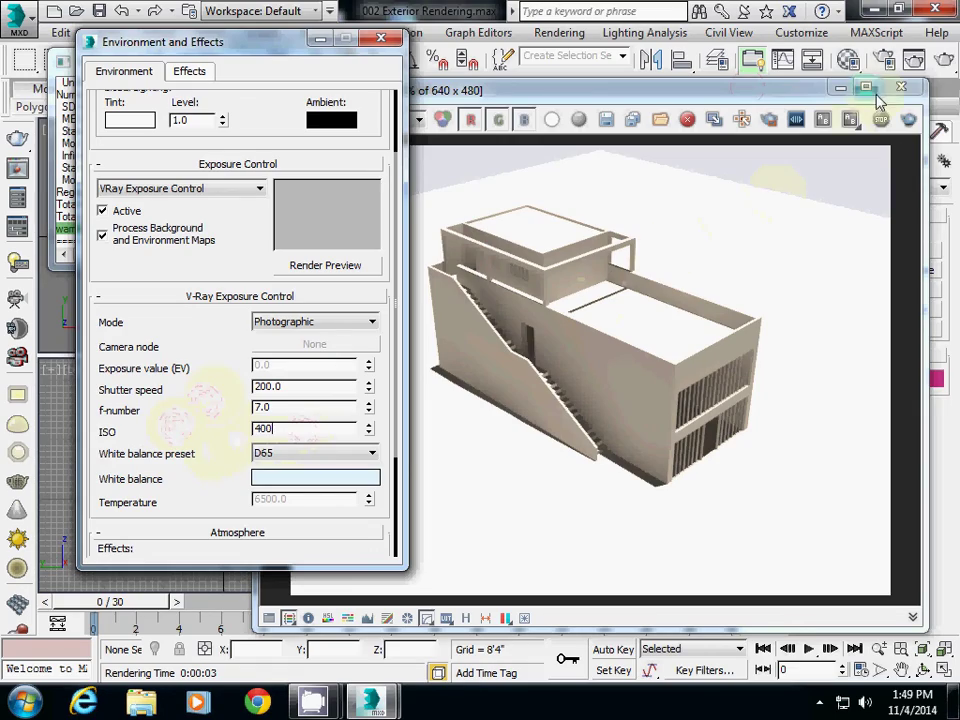
key(shift+q)
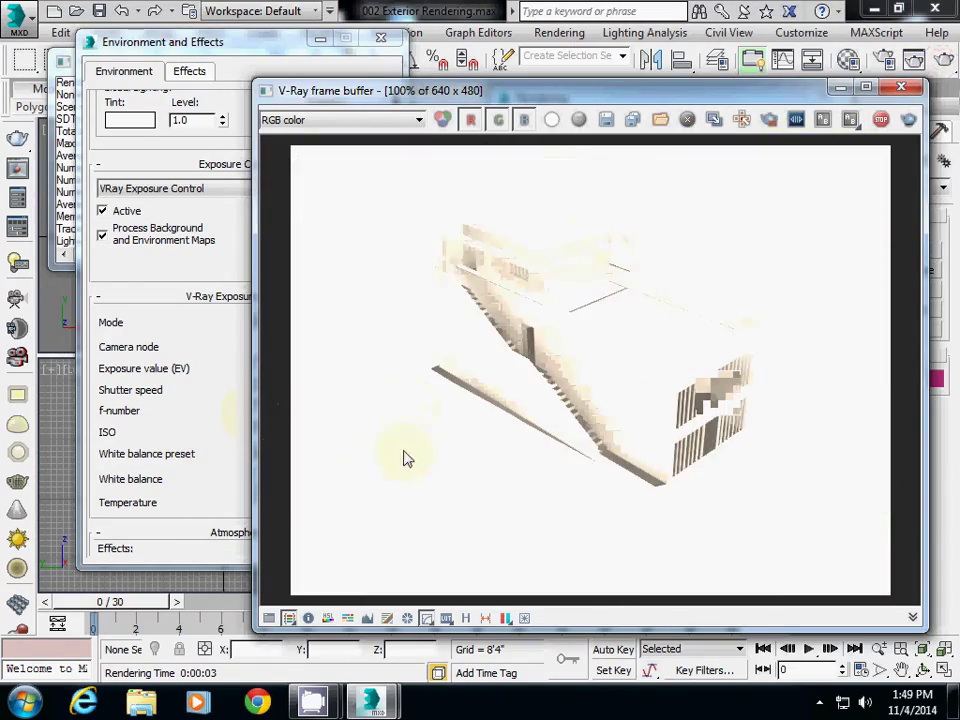
Step: Set ISO back to 100 and re-render the house
click(223, 410)
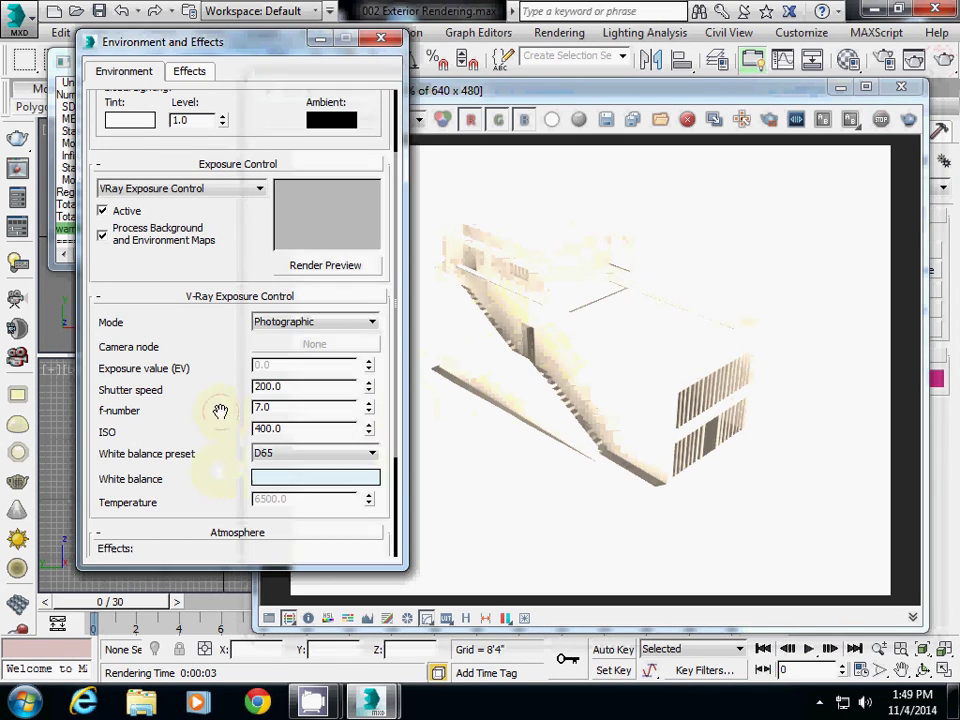
double_click(300, 428)
text(100)
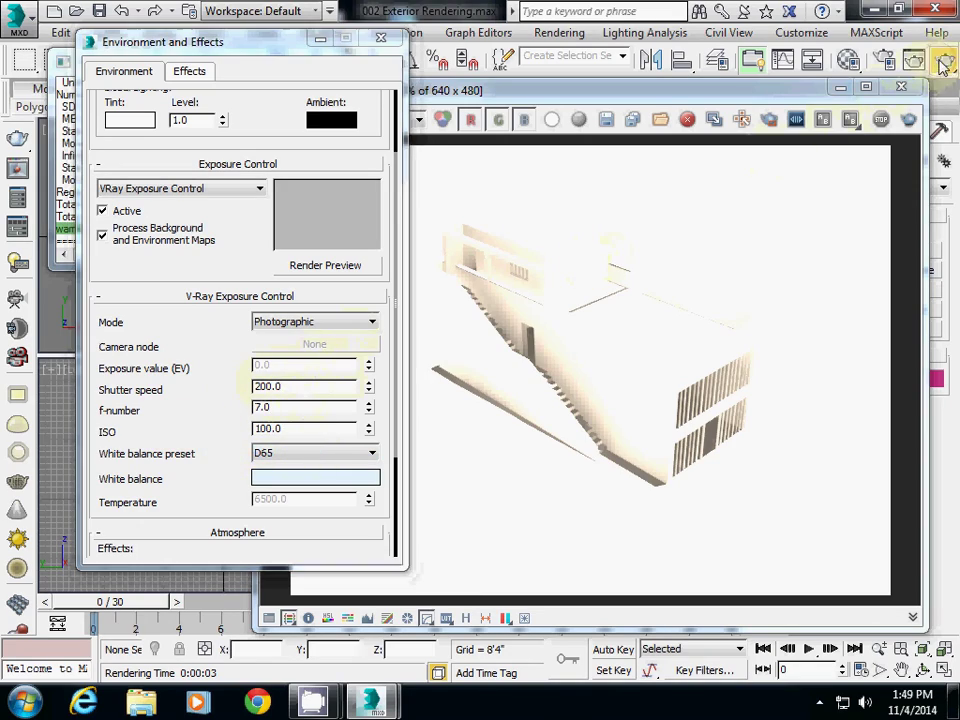
key(shift+q)
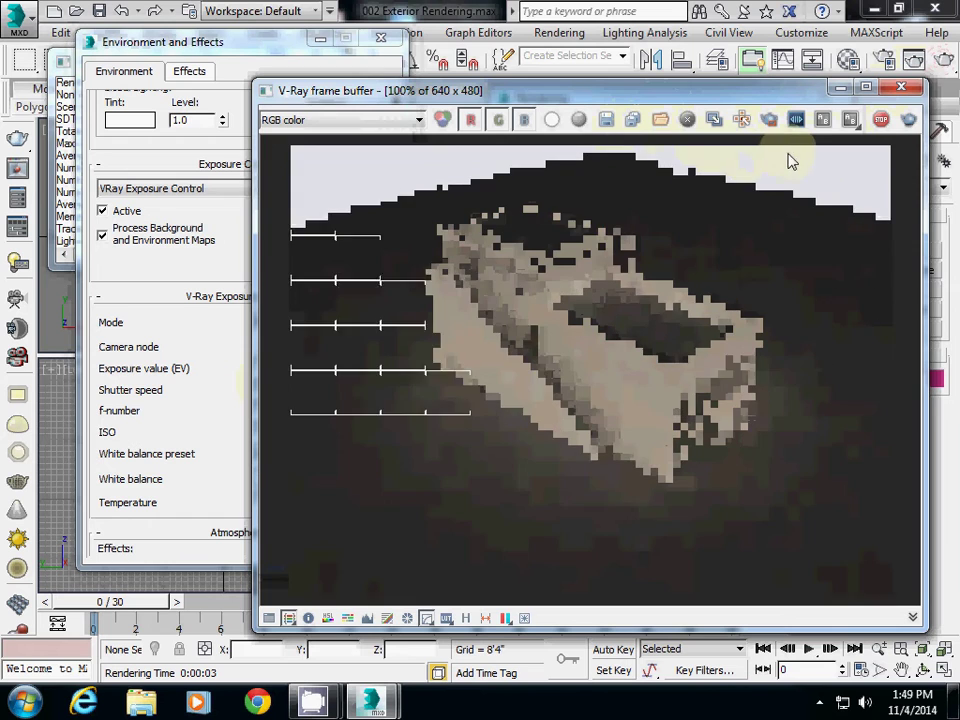